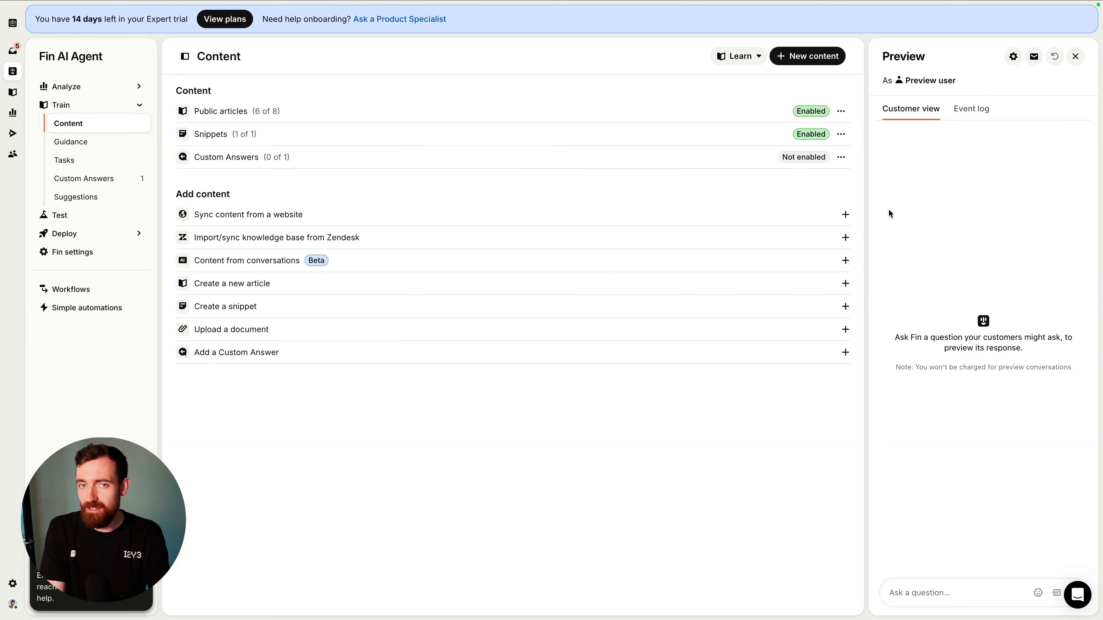
- Set the preview to simulate the first listed user after filtering users by Region is EU, and save the settings
{"action": "left_click", "coordinate": [928, 81]}
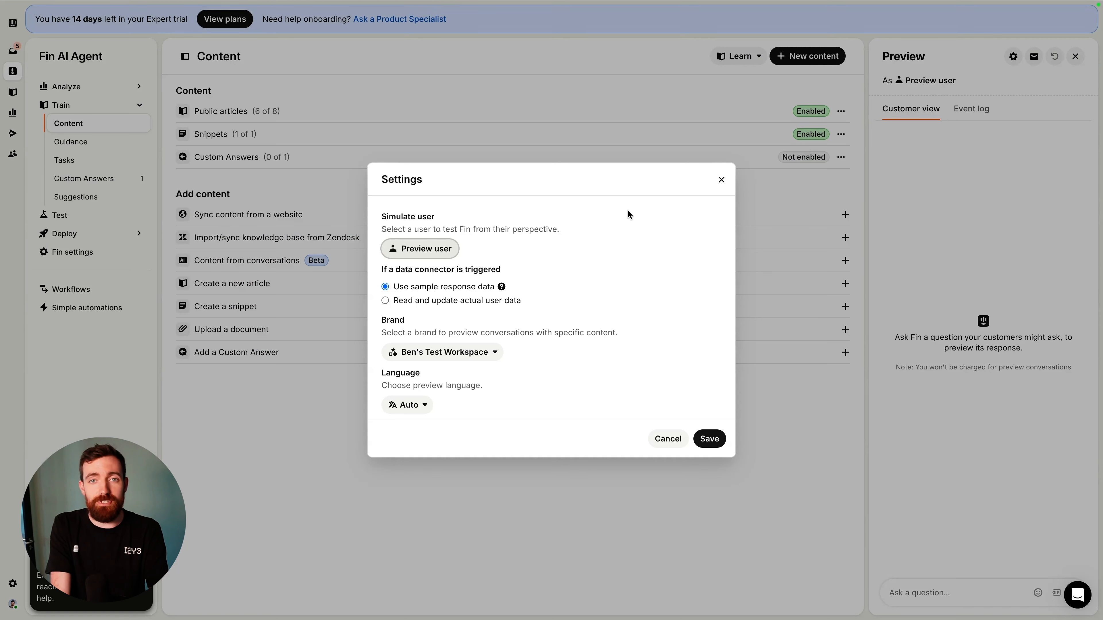
{"action": "left_click", "coordinate": [426, 253]}
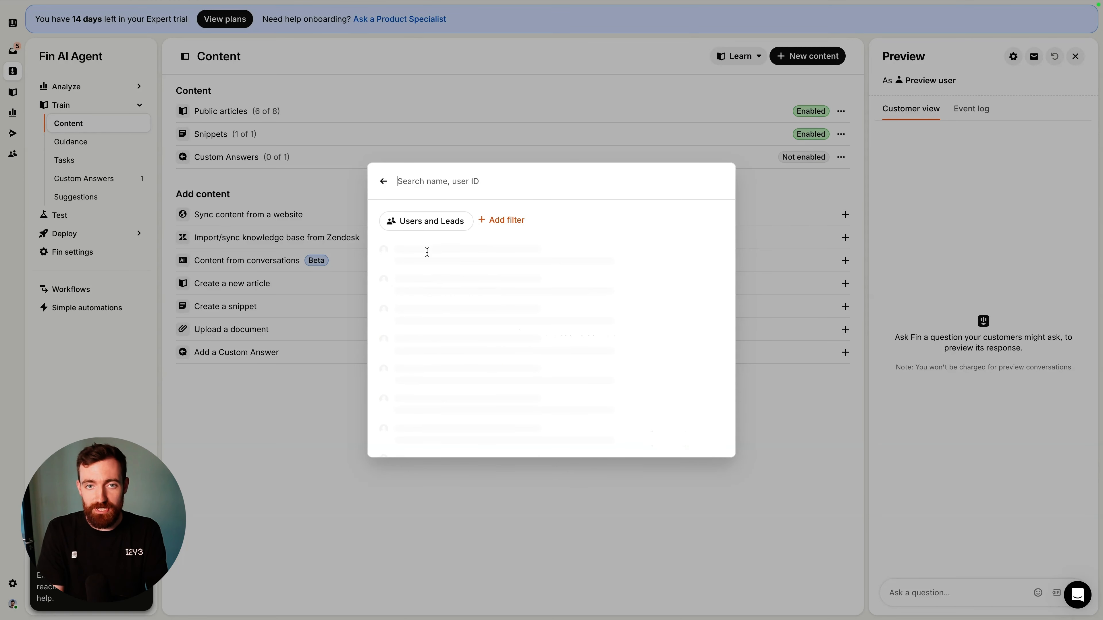
{"action": "left_click", "coordinate": [512, 224]}
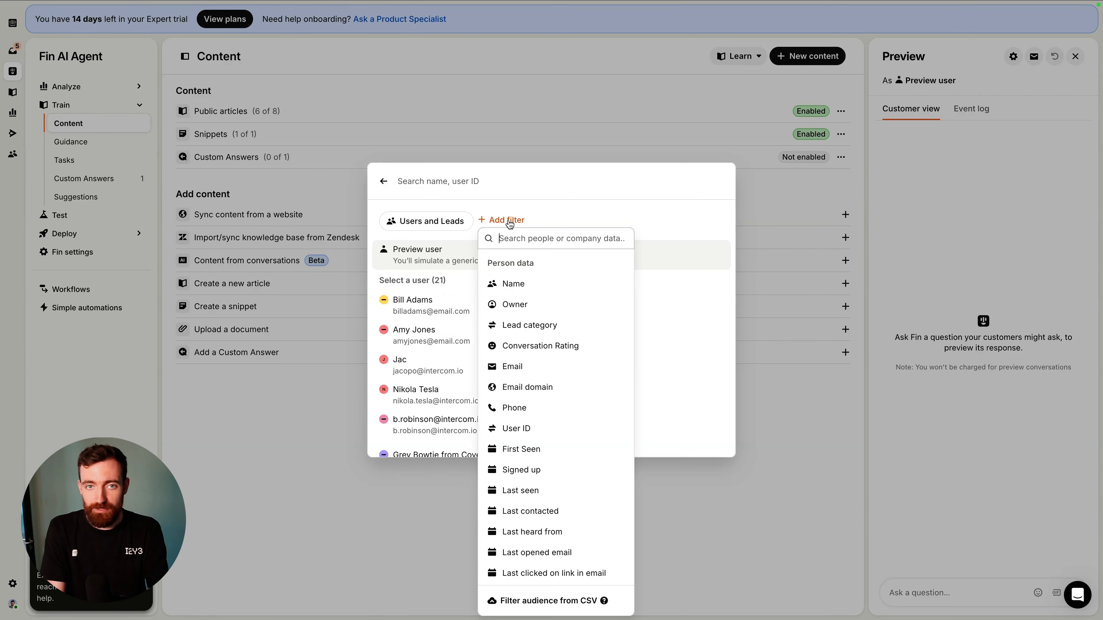
{"action": "type", "text": "region"}
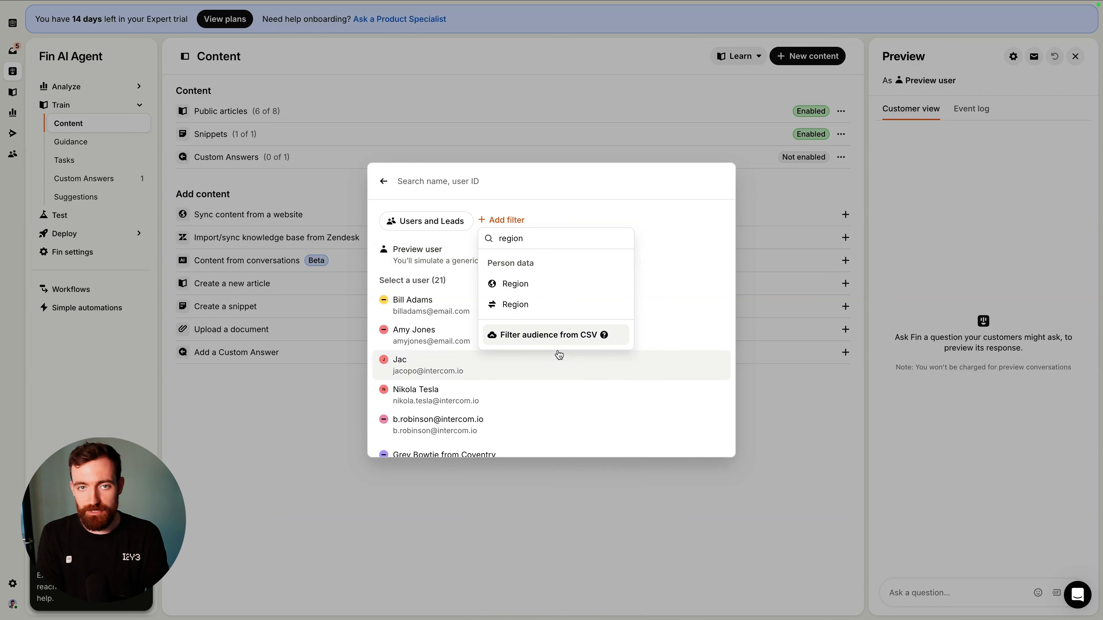
{"action": "left_click", "coordinate": [519, 306]}
{"action": "left_click", "coordinate": [560, 347]}
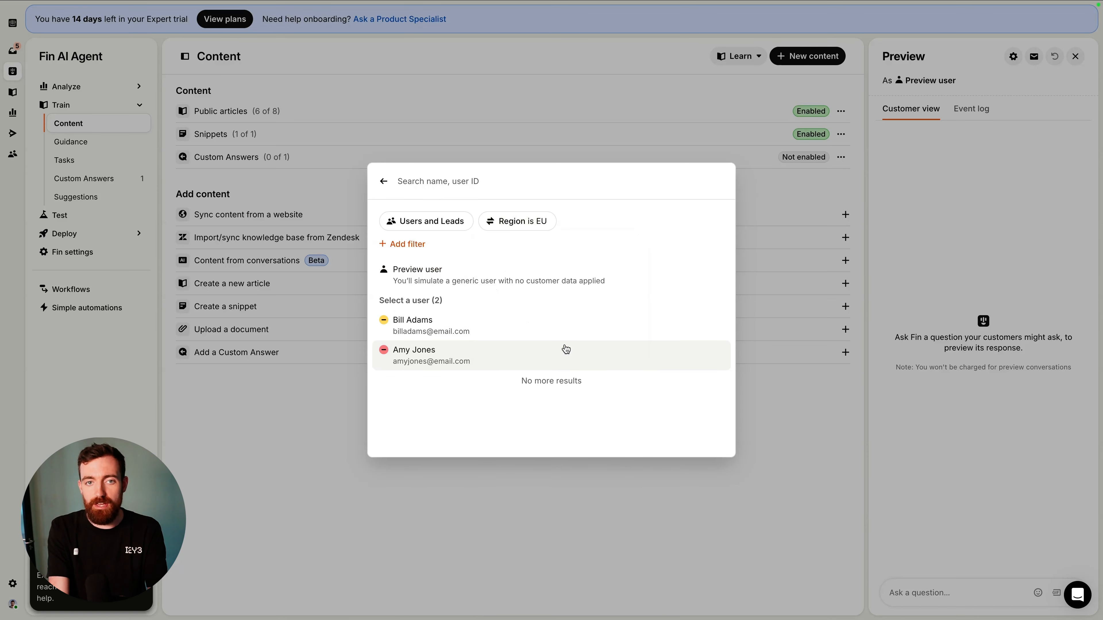
{"action": "left_click", "coordinate": [472, 326]}
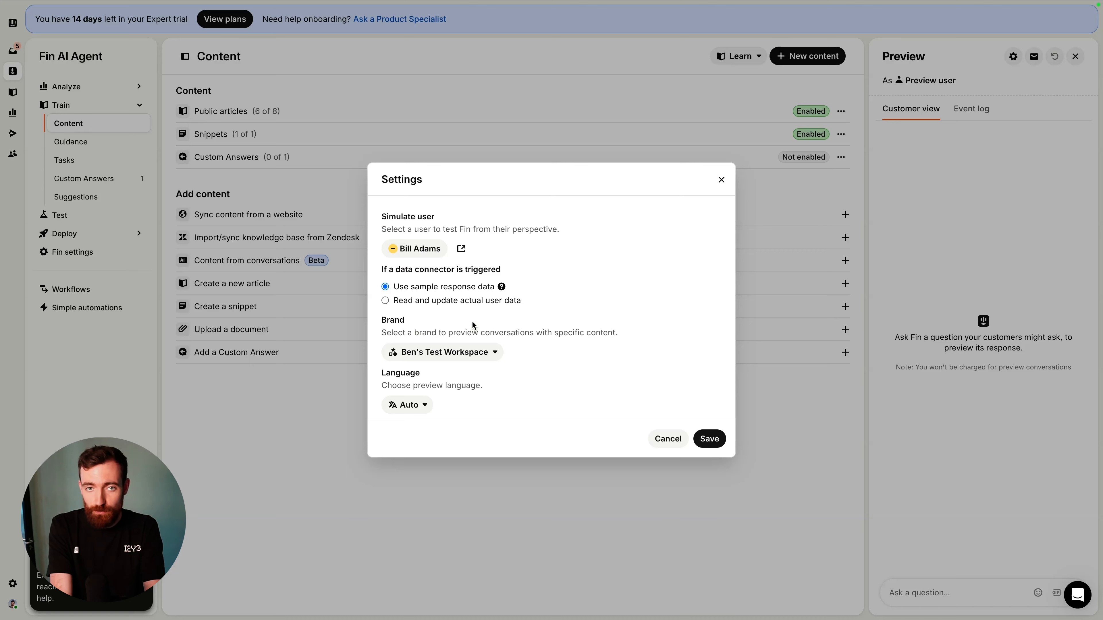
{"action": "left_click", "coordinate": [715, 438]}
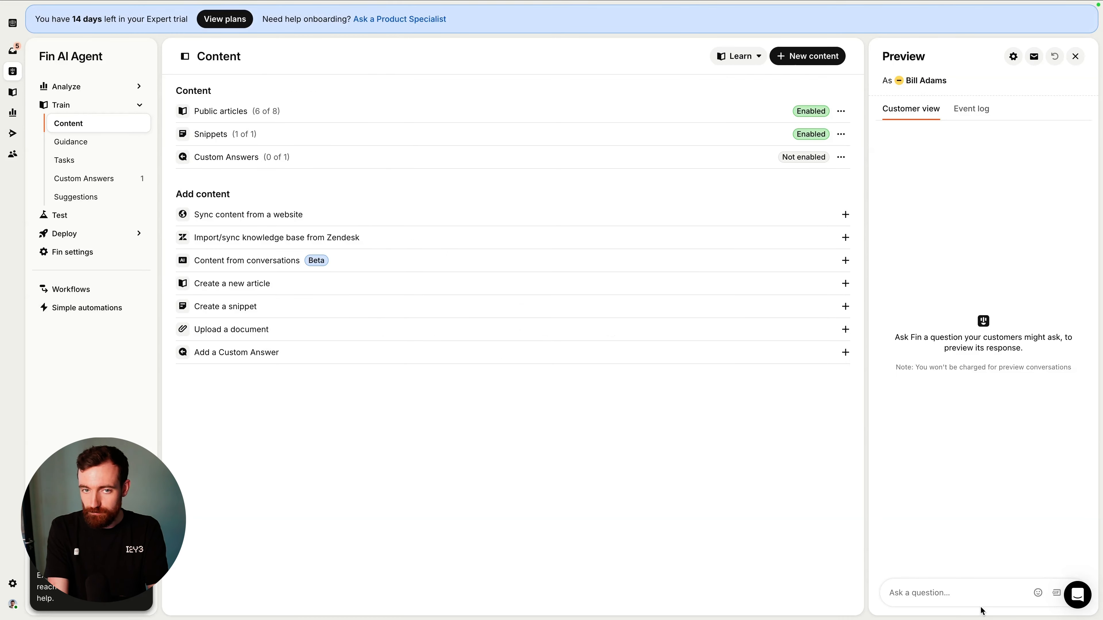
- Ask Fin "How much does delivery cost?" in the preview conversation as the simulated EU user
{"action": "left_click", "coordinate": [967, 598]}
{"action": "type", "text": "How much"}
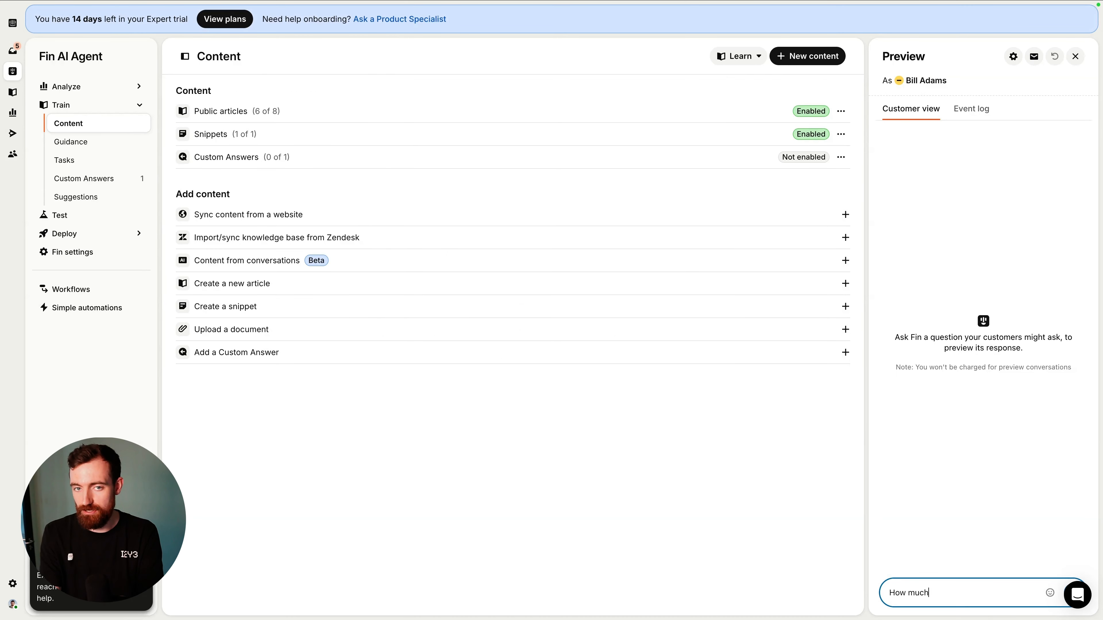
{"action": "type", "text": " does delivery cost?"}
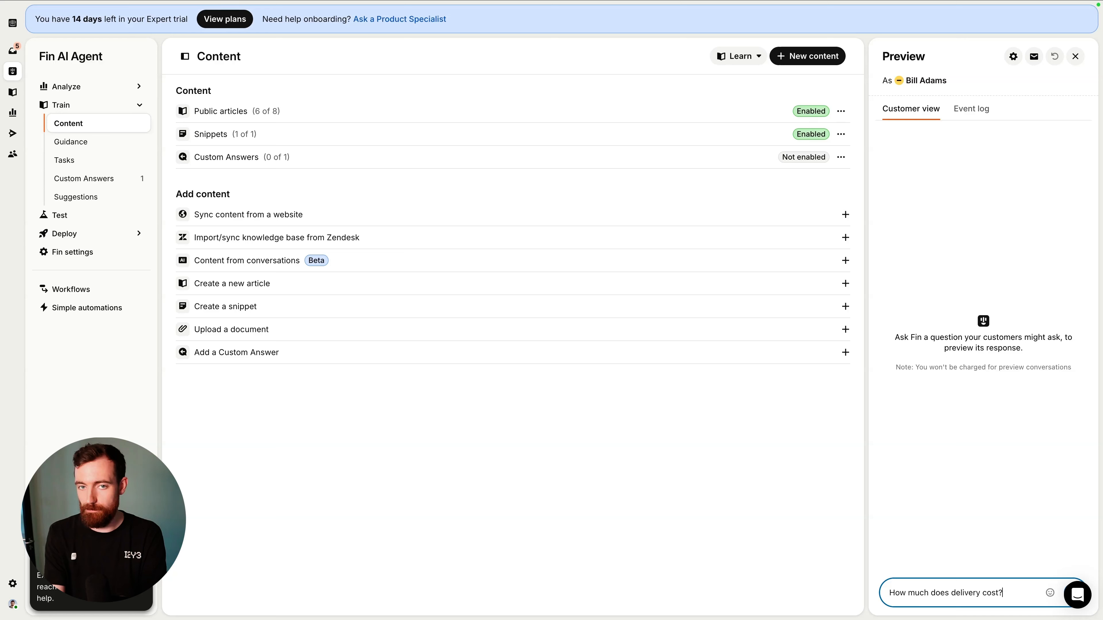
{"action": "key", "text": "Return"}
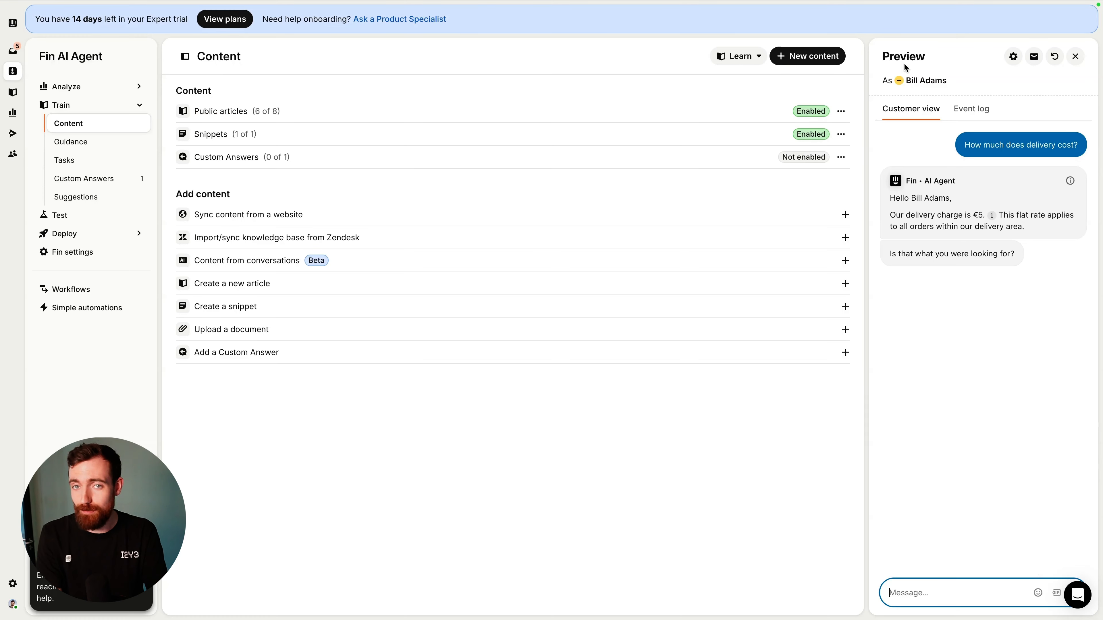
- Add a Tier is Premium filter to the simulated user search, choose the matching EU user, and save the preview settings
{"action": "left_click", "coordinate": [930, 81]}
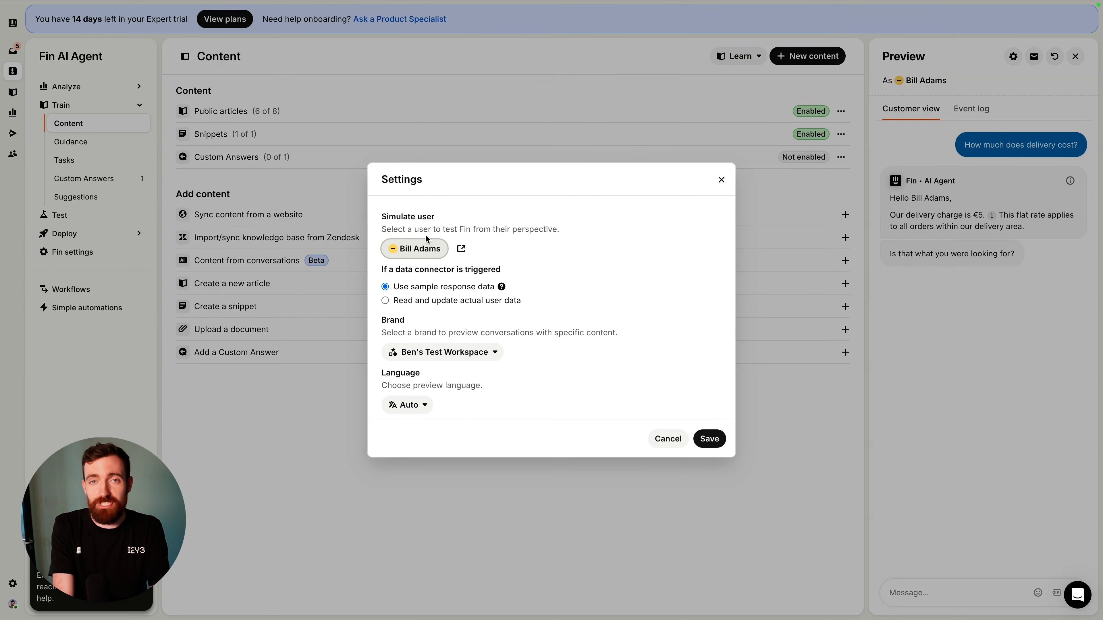
{"action": "left_click", "coordinate": [416, 250]}
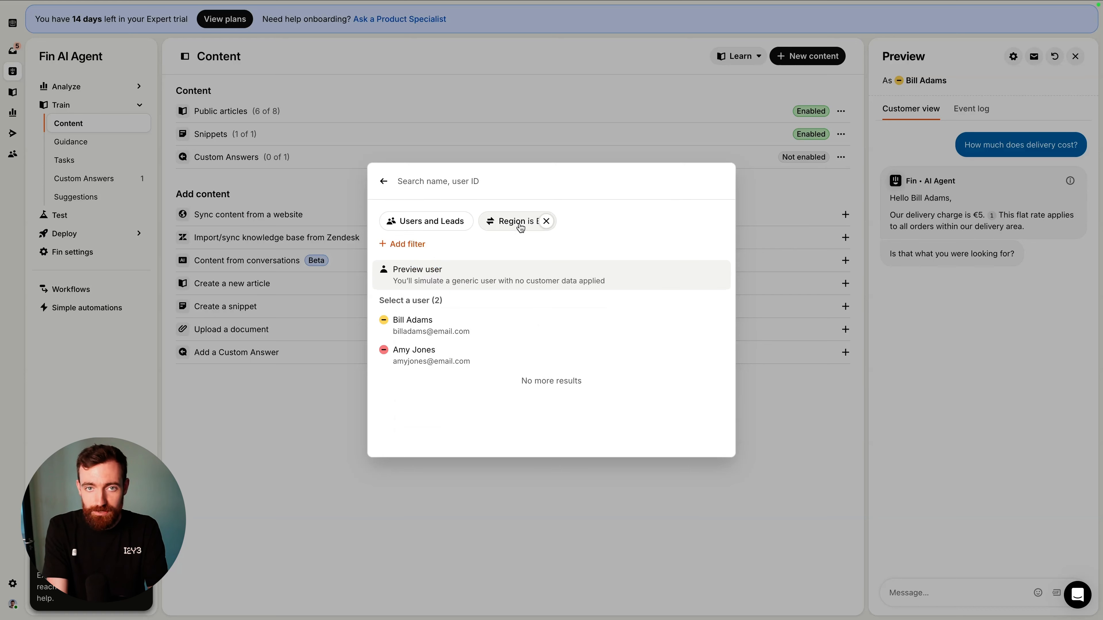
{"action": "left_click", "coordinate": [416, 245]}
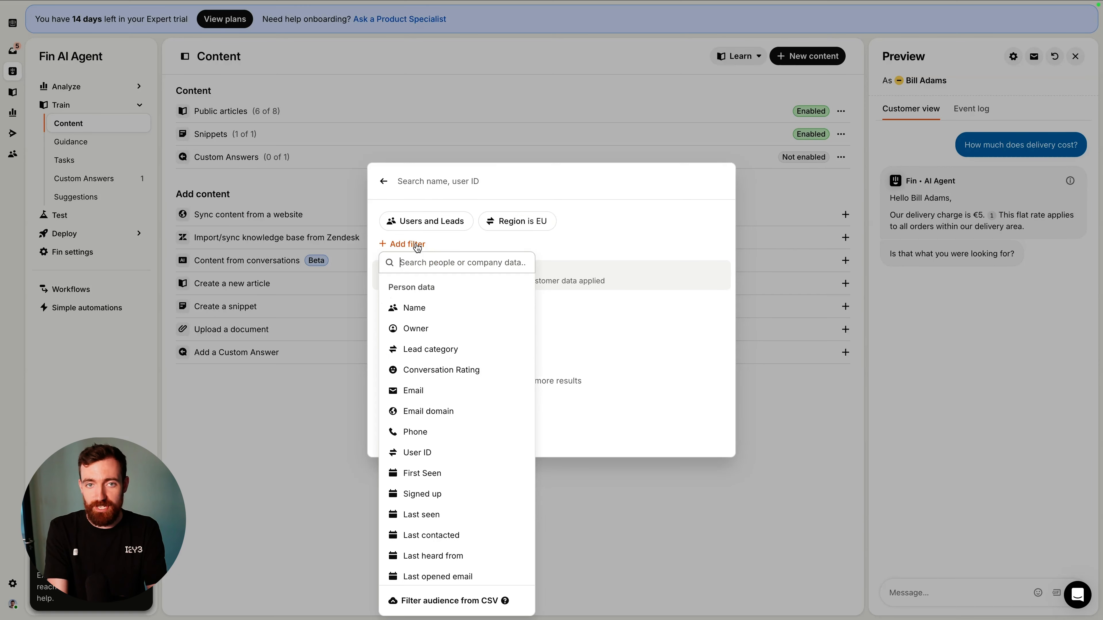
{"action": "type", "text": "tier"}
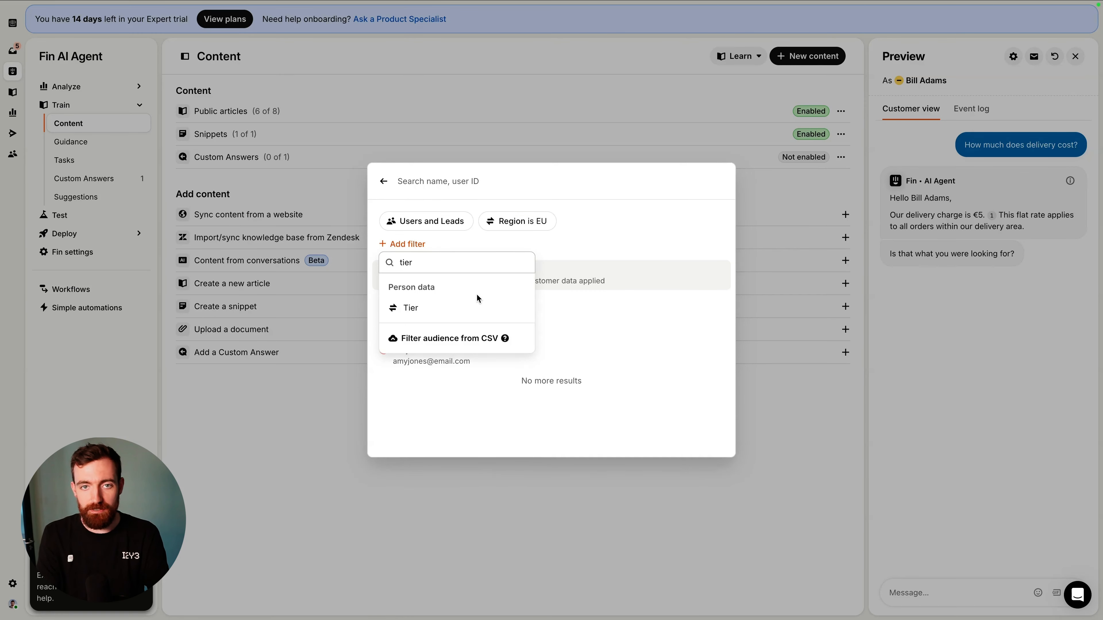
{"action": "left_click", "coordinate": [483, 306]}
{"action": "left_click", "coordinate": [652, 266]}
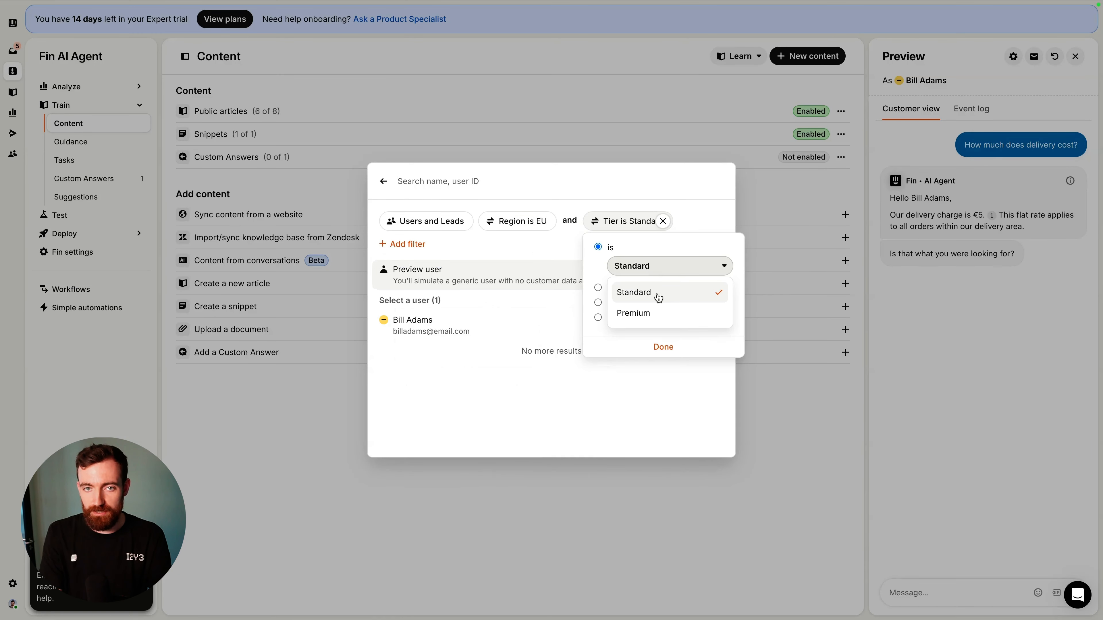
{"action": "left_click", "coordinate": [660, 311]}
{"action": "left_click", "coordinate": [662, 347]}
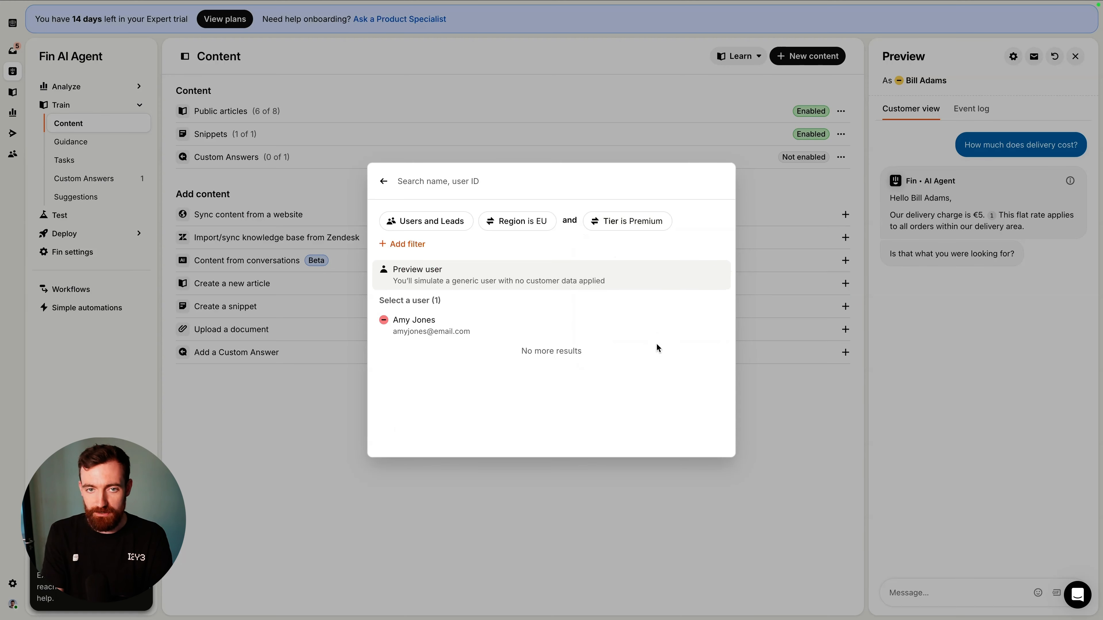
{"action": "left_click", "coordinate": [483, 325]}
{"action": "left_click", "coordinate": [712, 441]}
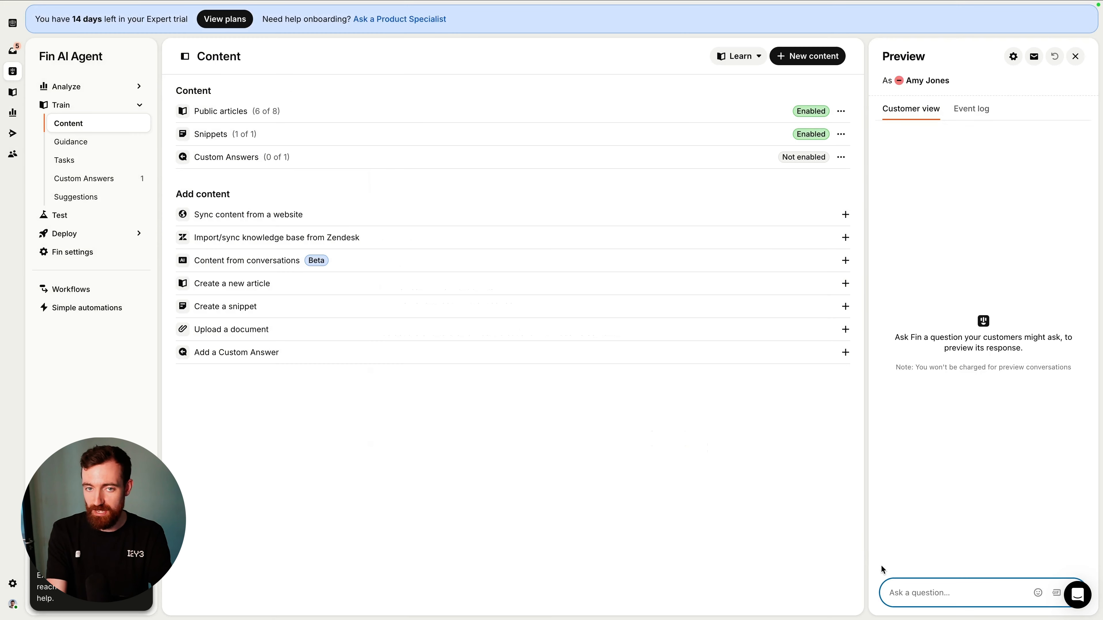
- Ask Fin "How much does delivery cost?" in the preview as the premium EU user
{"action": "type", "text": "How much "}
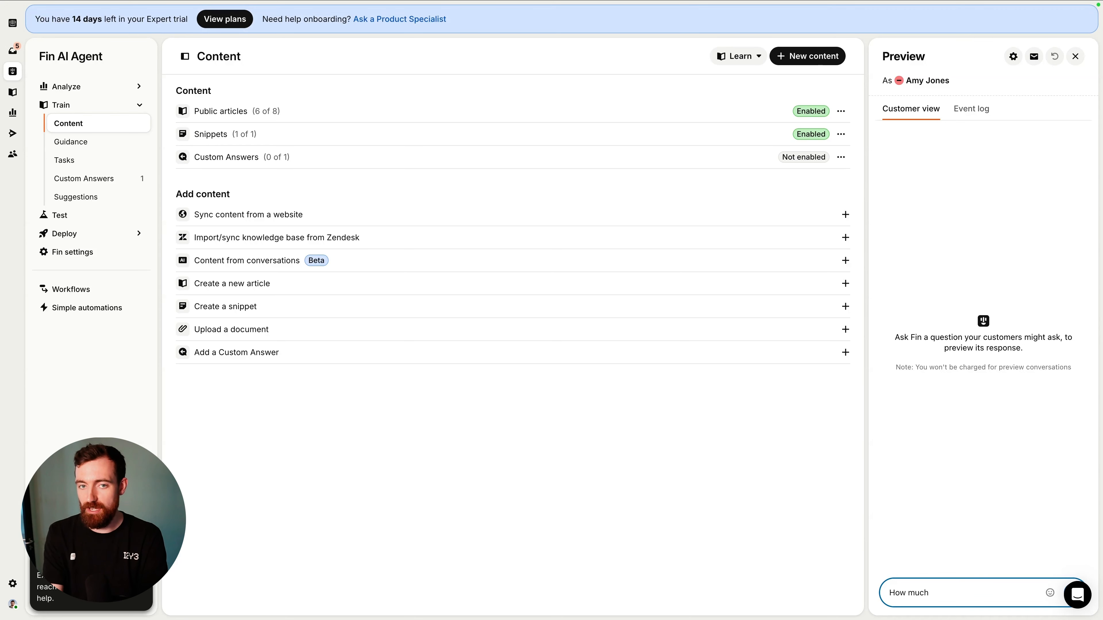
{"action": "type", "text": "does delivery cos"}
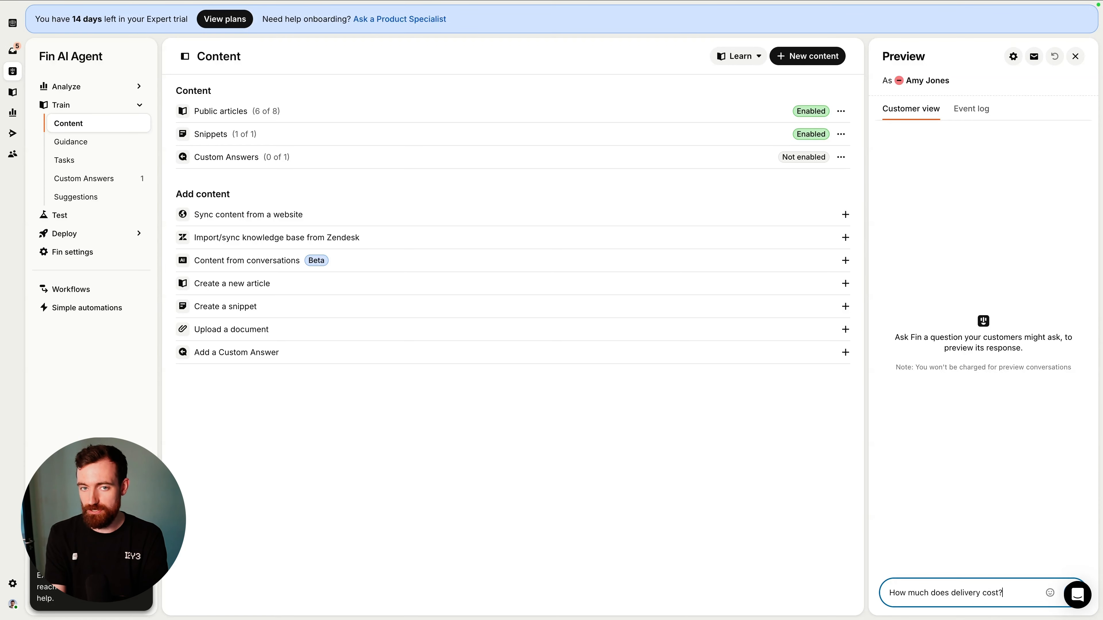
{"action": "type", "text": "t?"}
{"action": "key", "text": "Return"}
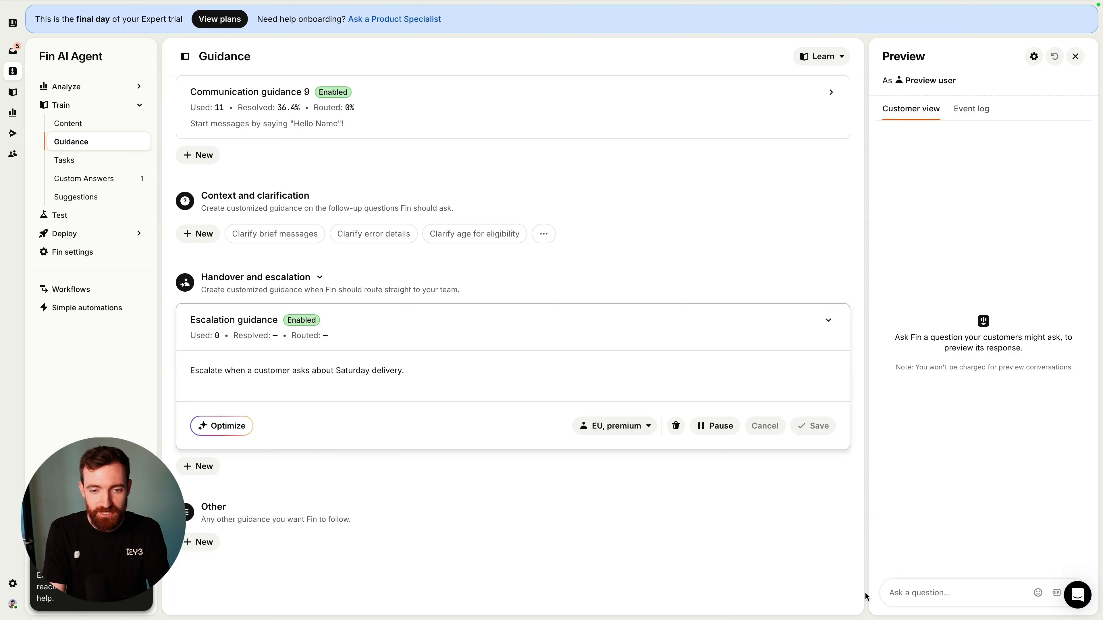
{"action": "left_click", "coordinate": [439, 373]}
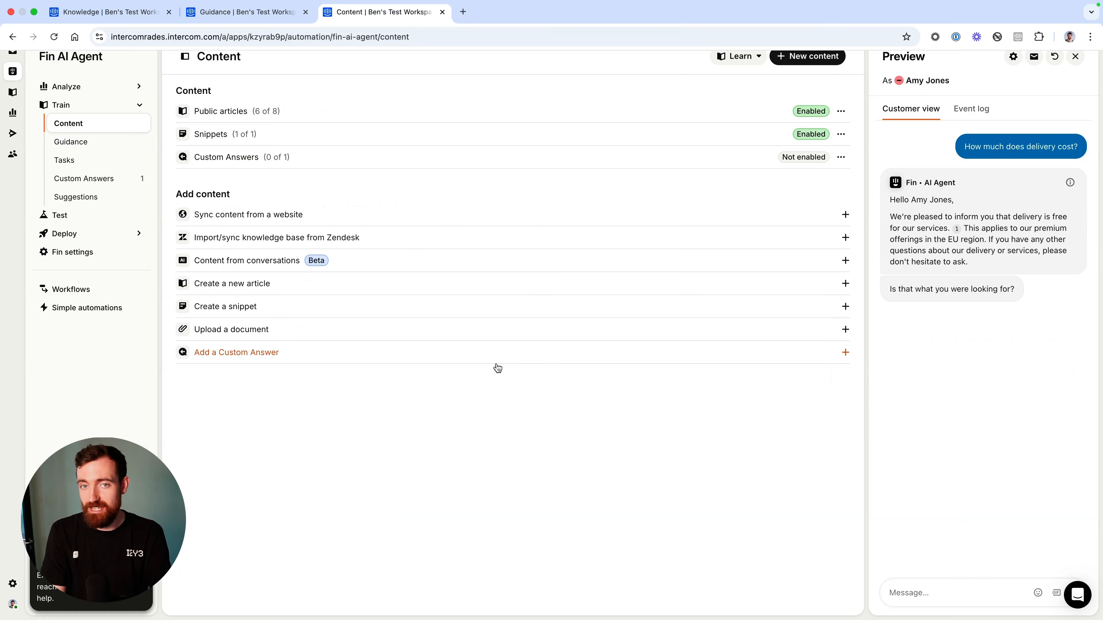
- Send Fin the follow-up question "How much does saturday delivery cost?" in the premium EU user's preview conversation
{"action": "left_click", "coordinate": [900, 584]}
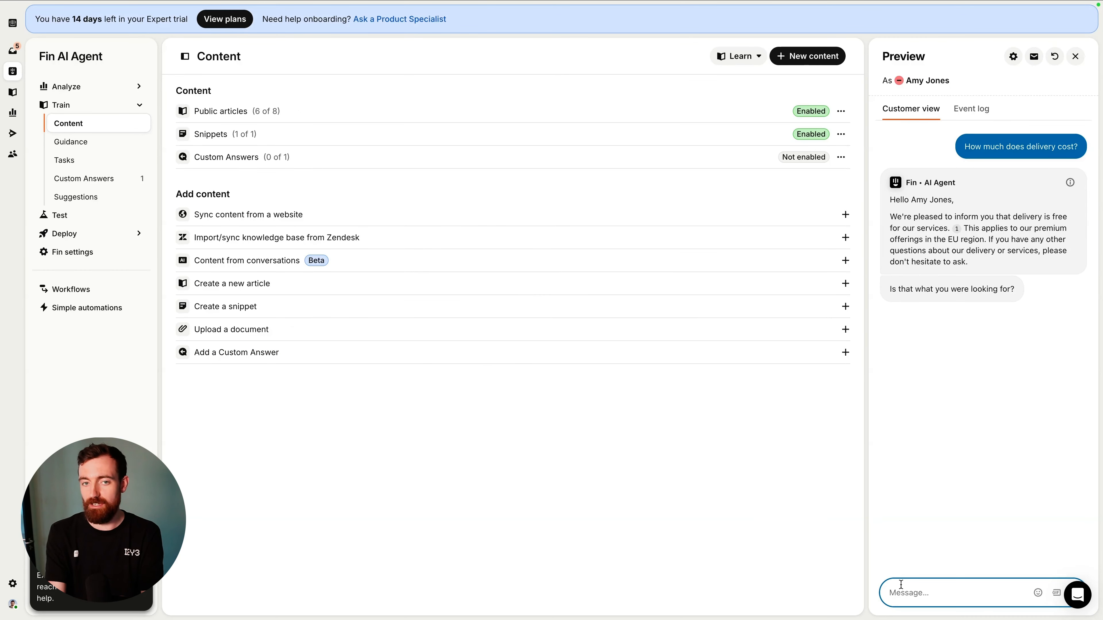
{"action": "type", "text": "How much does satur"}
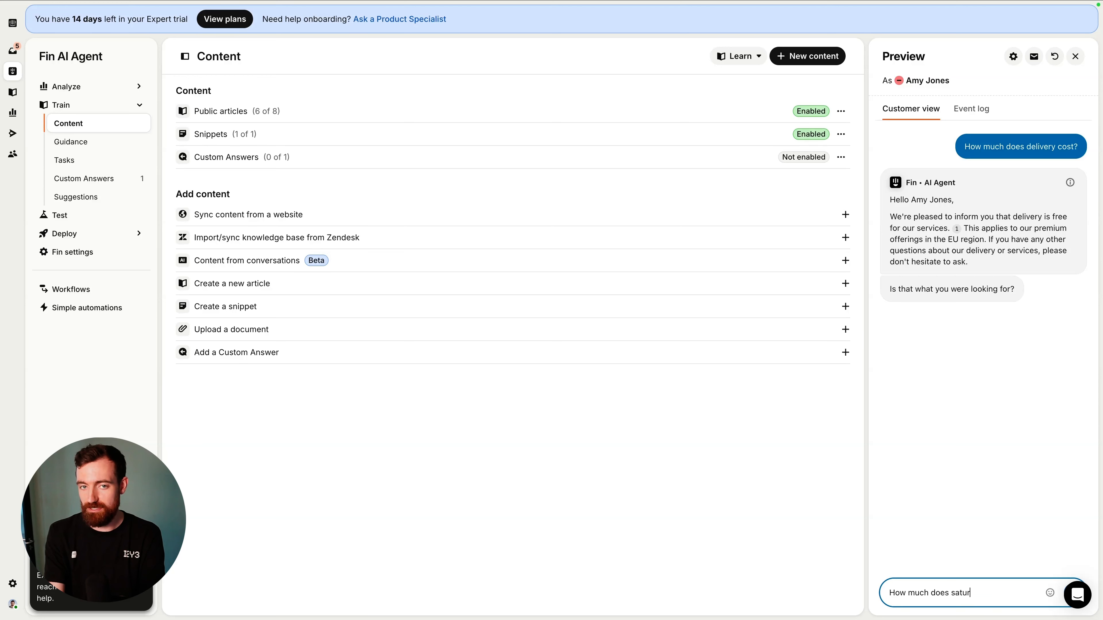
{"action": "type", "text": "day delivery cost?"}
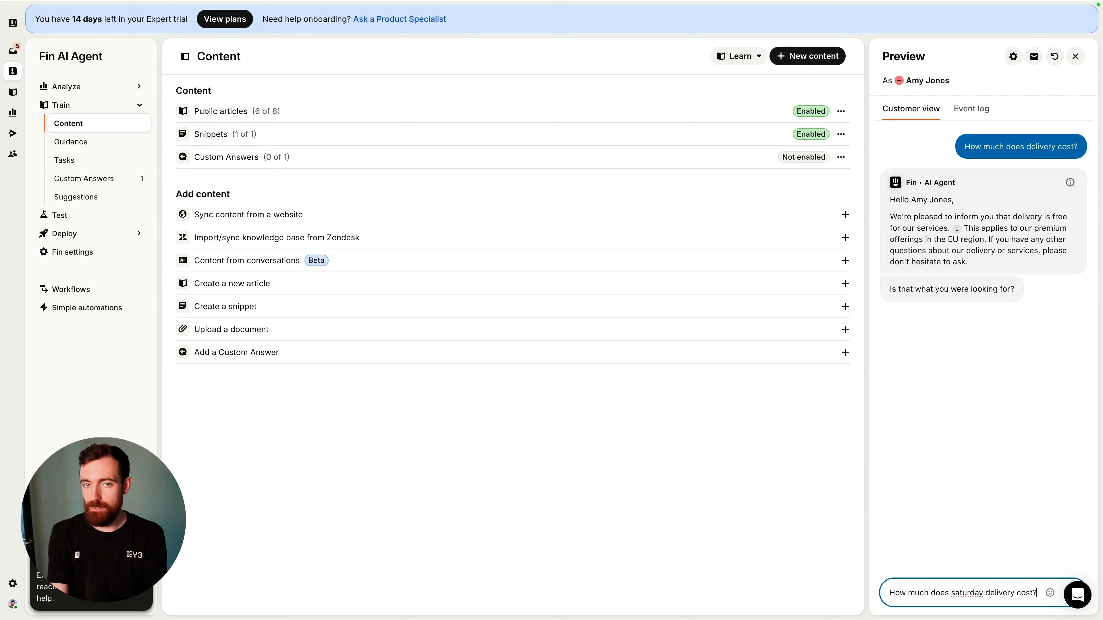
{"action": "key", "text": "Return"}
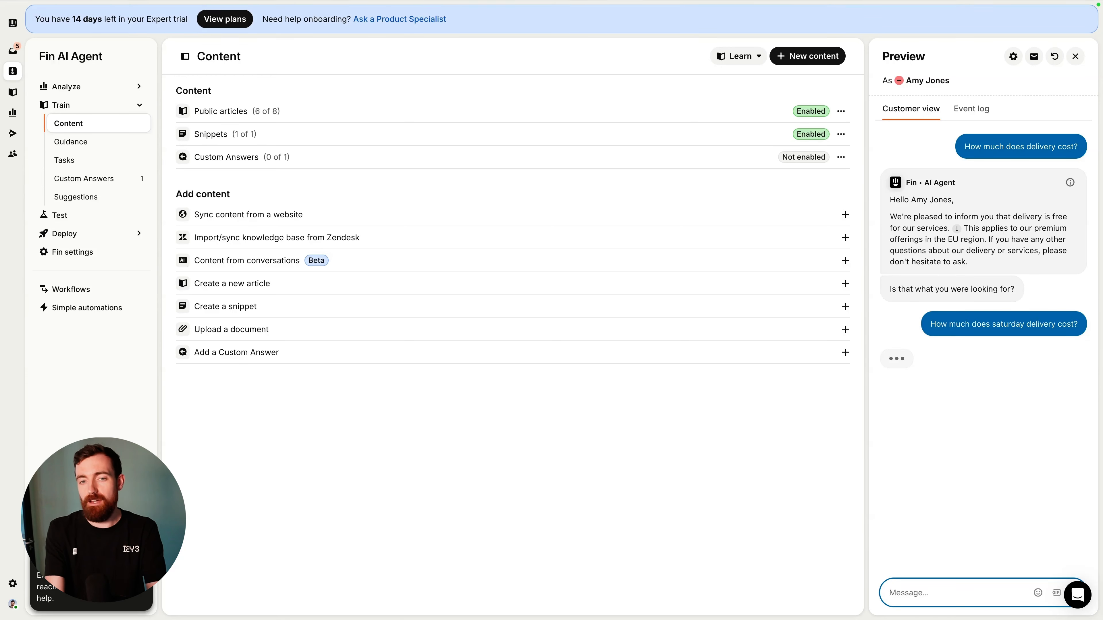